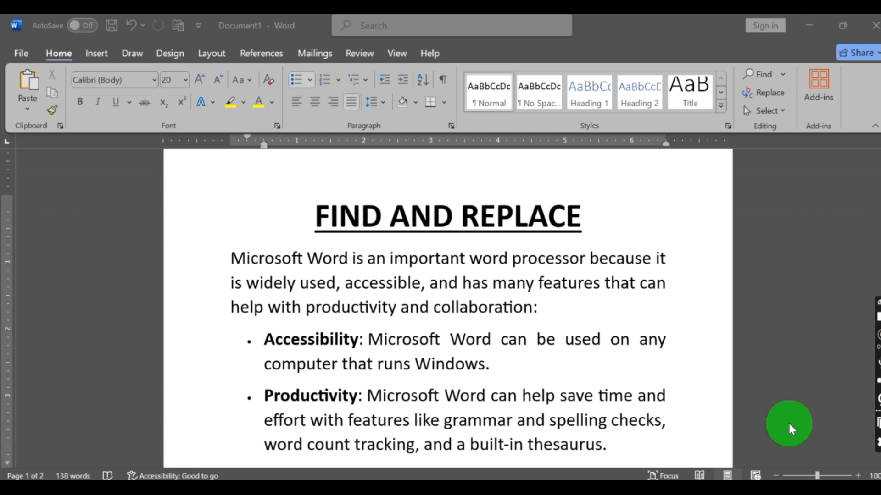
scroll(527, 390, "down", 2)
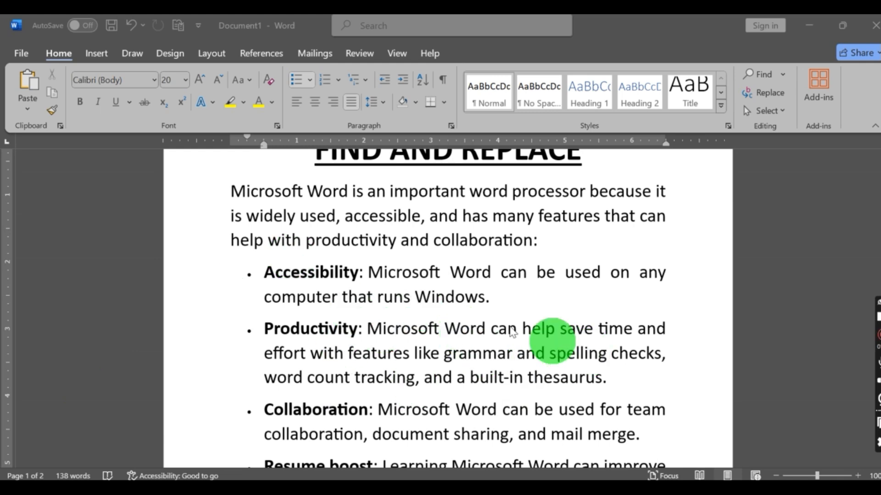
scroll(512, 333, "up", 5)
scroll(445, 302, "down", 7)
scroll(500, 314, "down", 5)
scroll(514, 326, "up", 3)
scroll(520, 330, "up", 5)
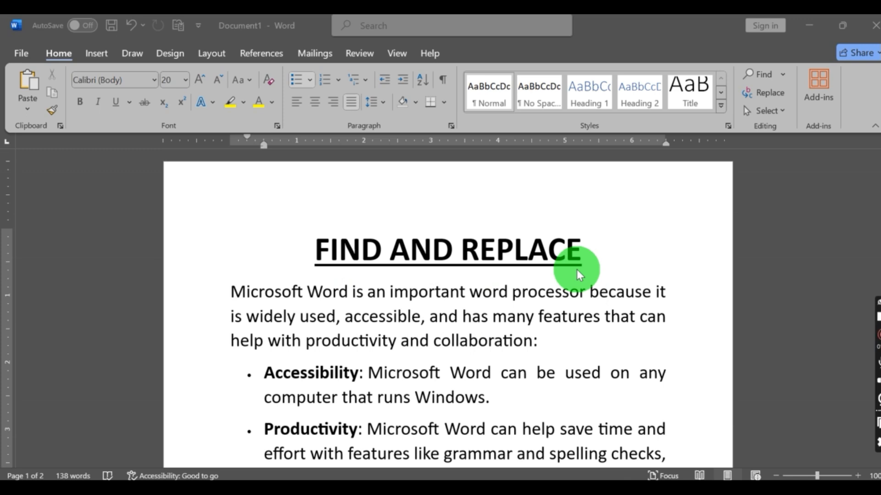
- Search the document for "word" with Find, clearing the previous search term
left_click(56, 54)
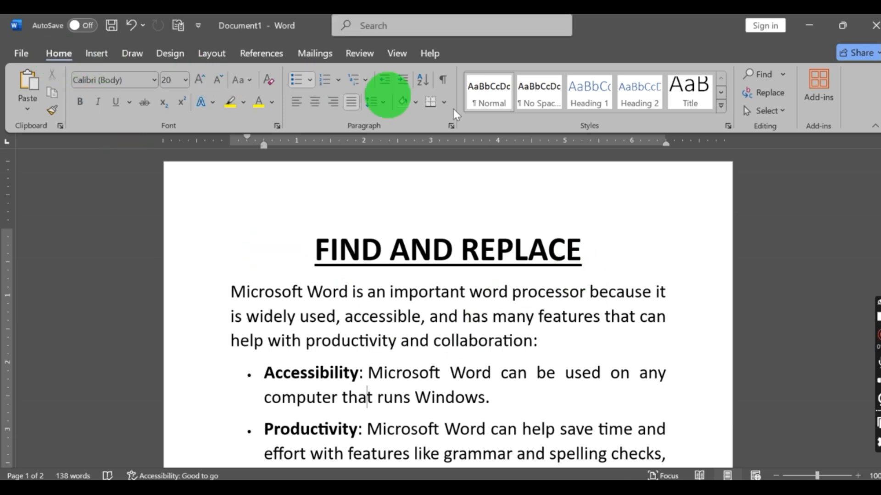
left_click(761, 75)
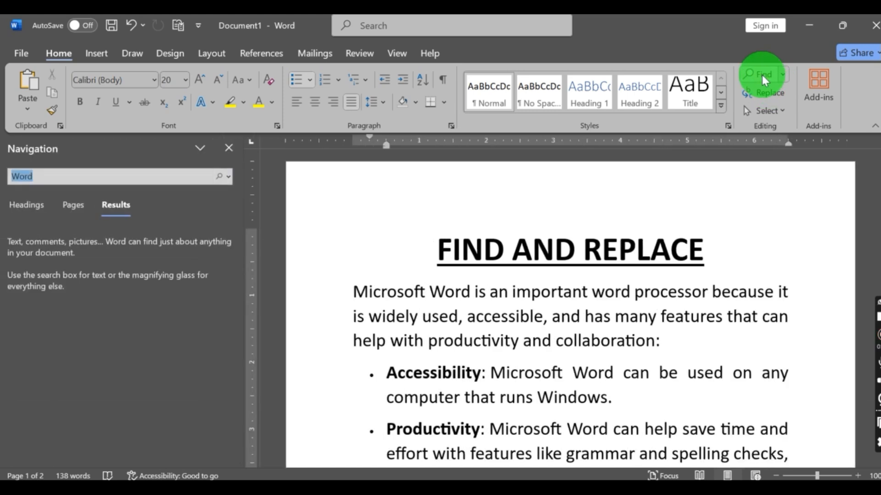
key("BackSpace")
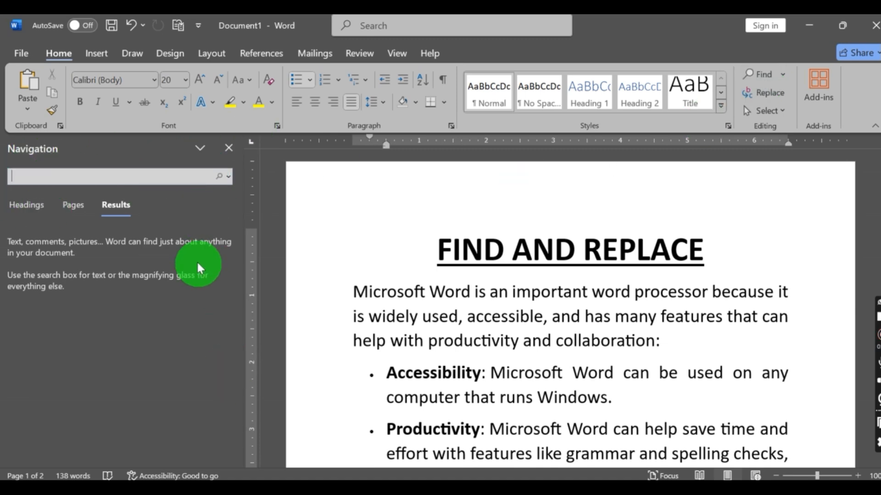
left_click(114, 177)
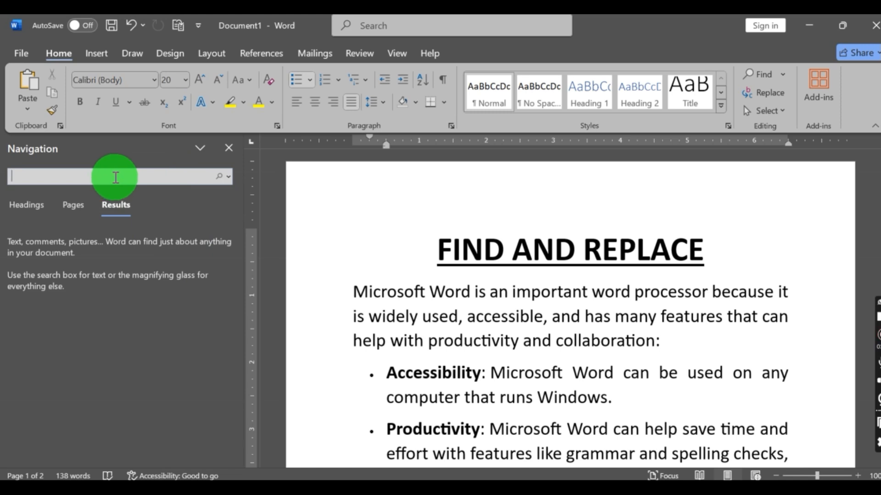
type("WORD")
key("BackSpace")
key("BackSpace")
key("BackSpace")
key("BackSpace")
type("word")
left_click(222, 177)
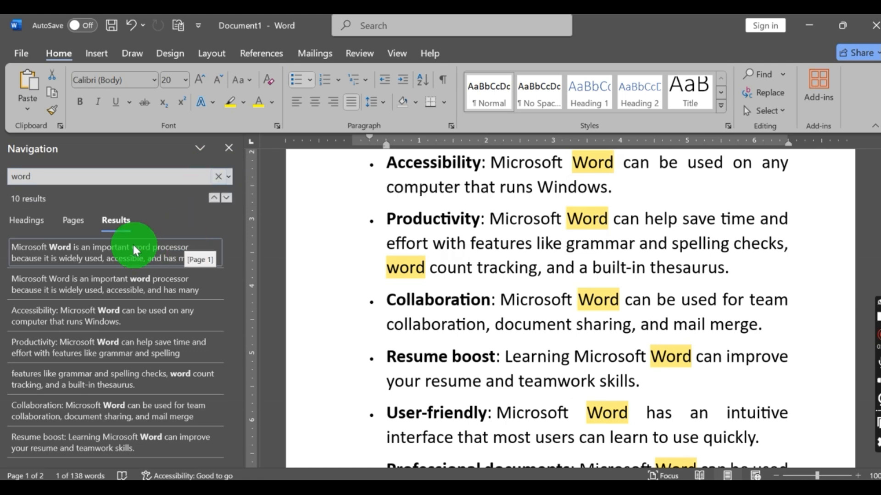
- Examine the matches for "word" in the results list and the highlighted occurrences throughout the document
scroll(110, 354, "down", 3)
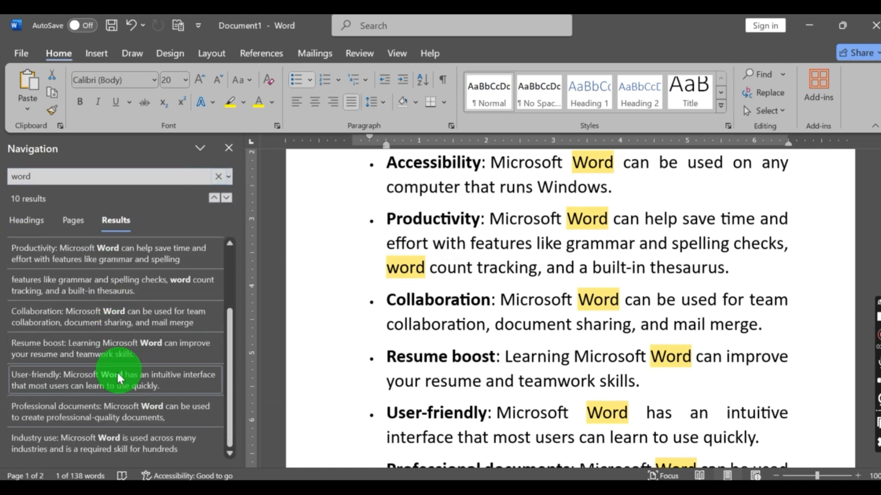
scroll(652, 266, "up", 5)
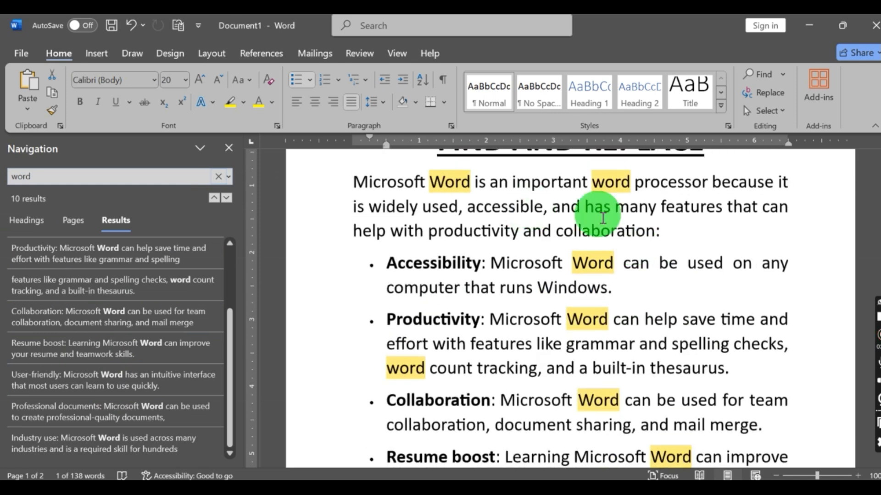
scroll(610, 317, "down", 4)
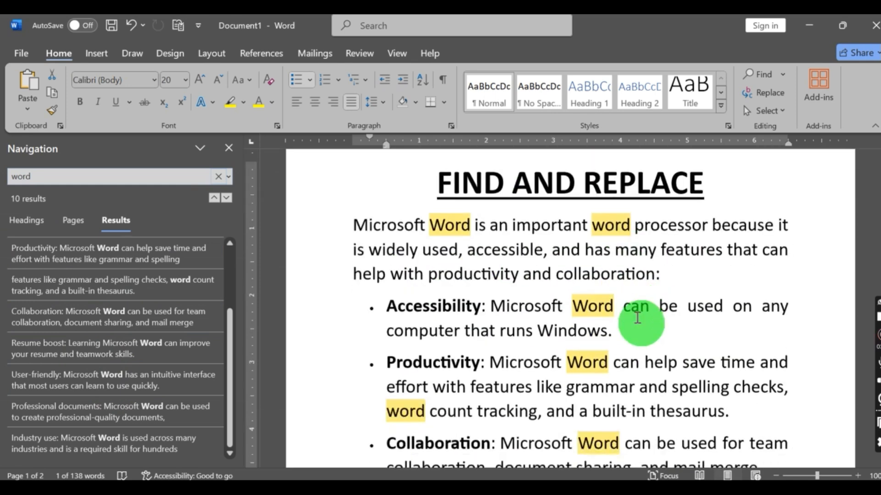
scroll(610, 315, "down", 5)
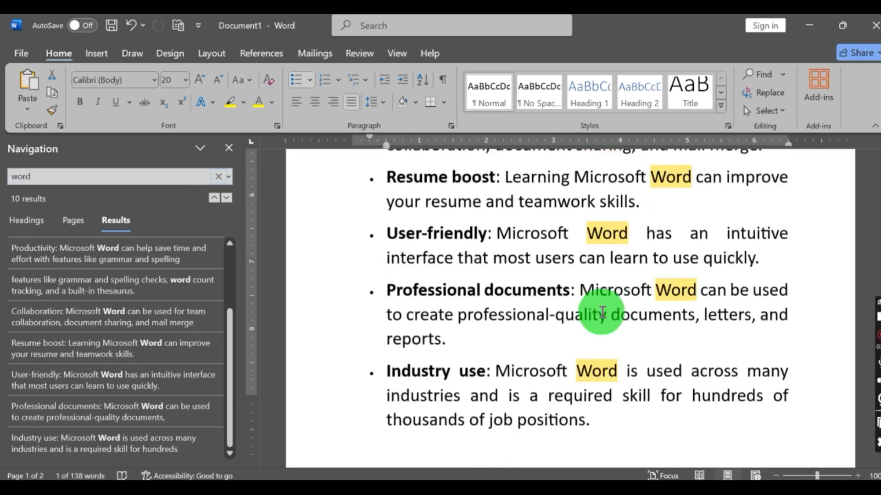
scroll(610, 314, "up", 6)
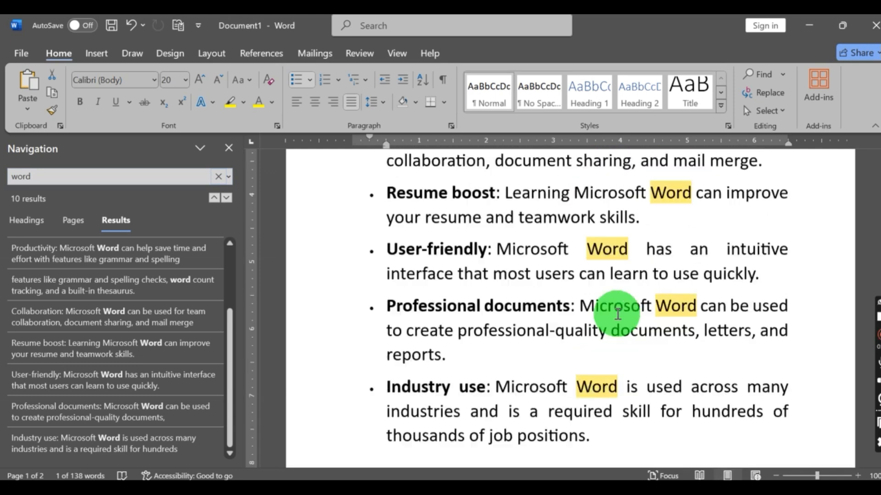
scroll(465, 289, "up", 3)
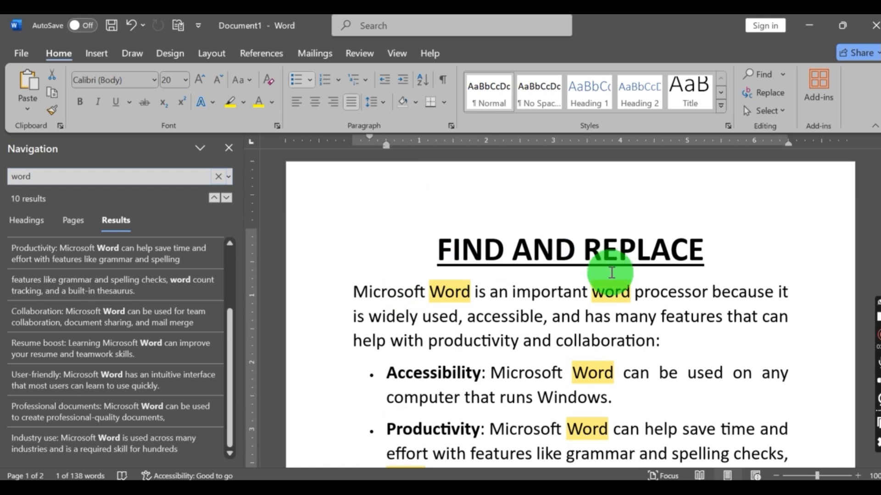
scroll(673, 294, "down", 3)
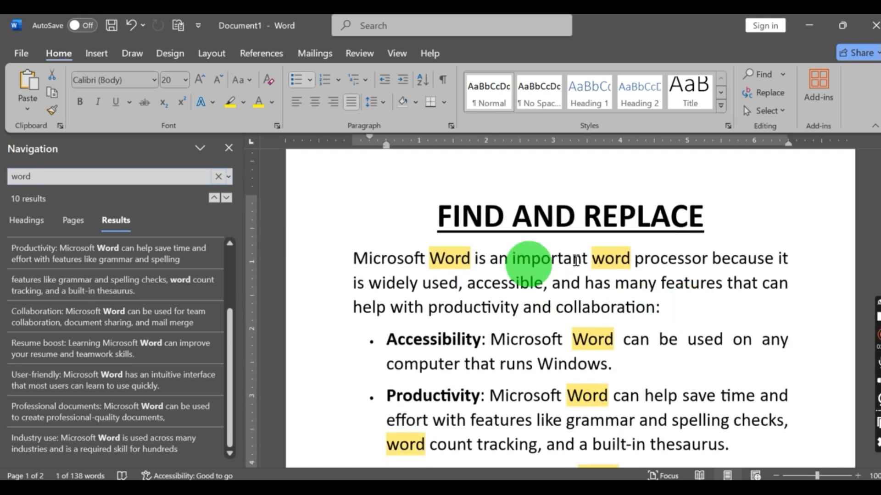
scroll(695, 271, "down", 2)
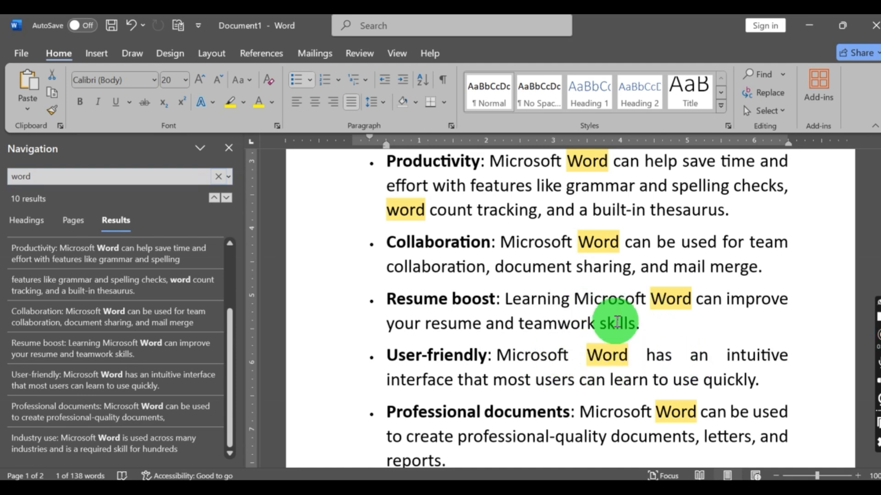
- Set up Find and Replace to find "Word" and replace it with "WORD"
left_click(778, 92)
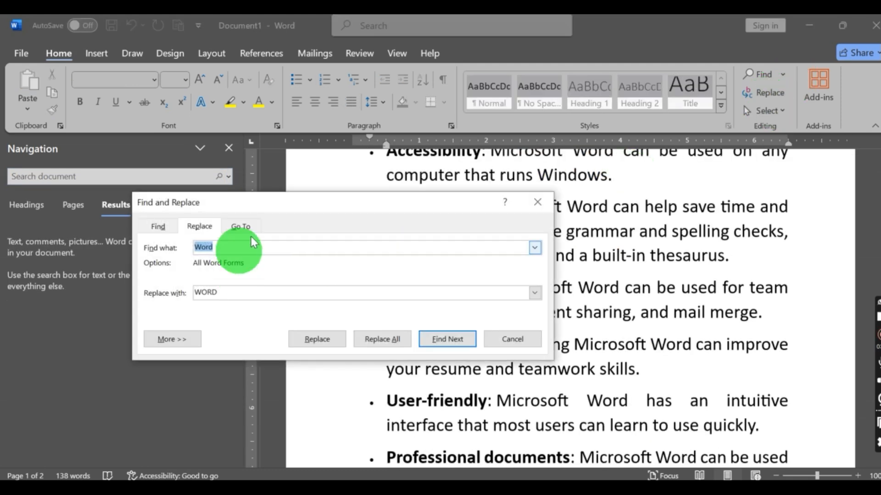
left_click_drag(274, 205, 295, 174)
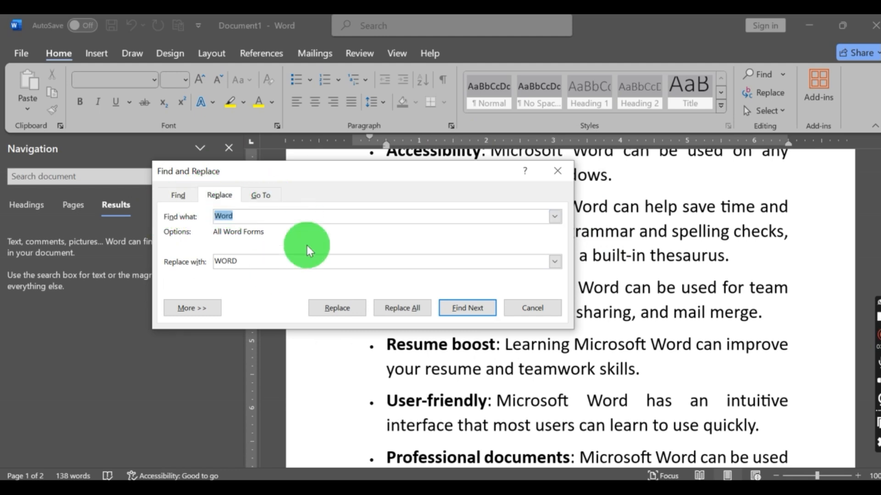
left_click(180, 198)
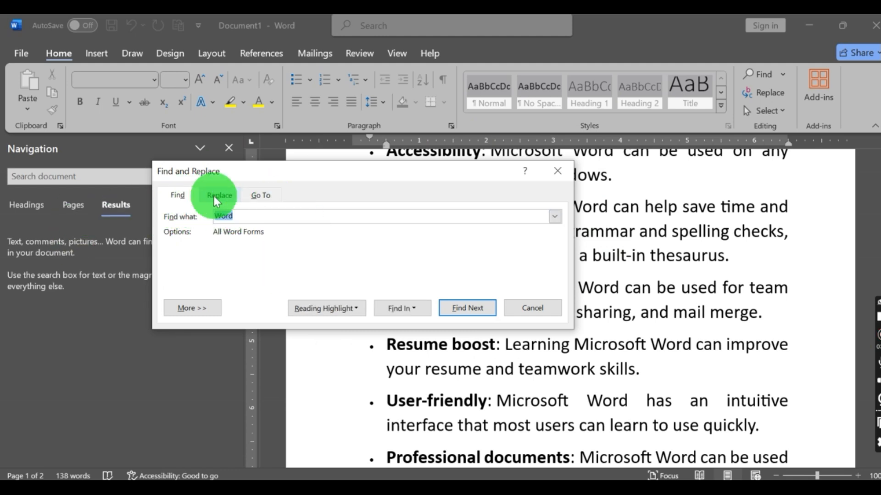
left_click(216, 198)
left_click(180, 197)
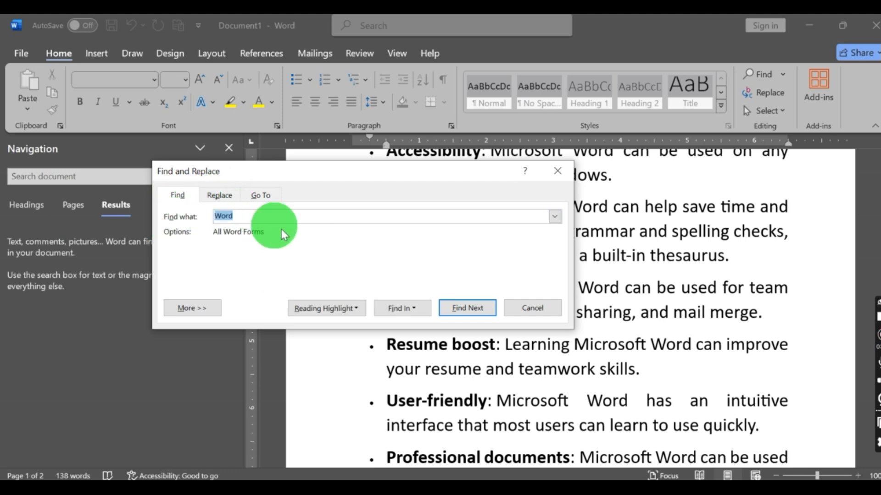
left_click(222, 197)
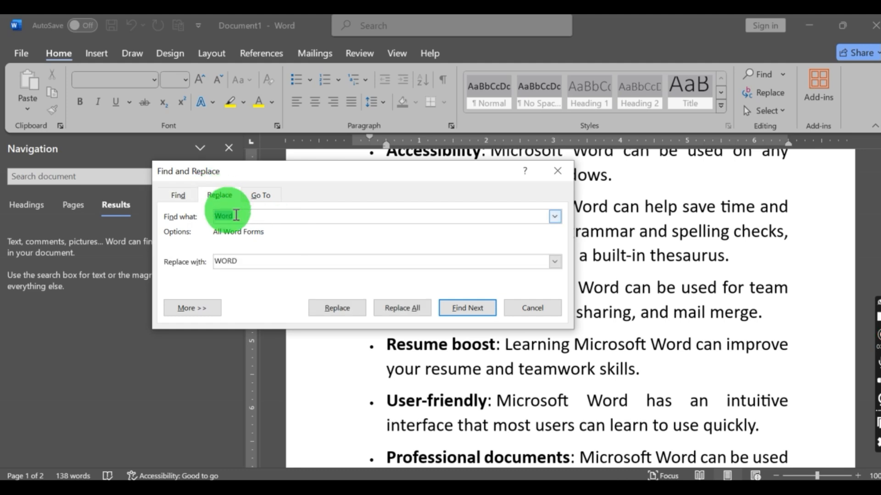
left_click_drag(246, 264, 196, 265)
key("BackSpace")
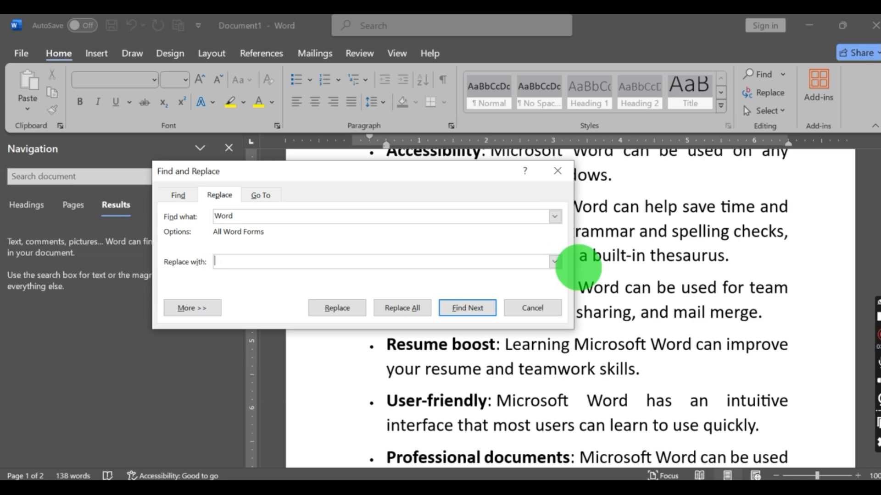
type("WORD")
left_click_drag(429, 166, 380, 177)
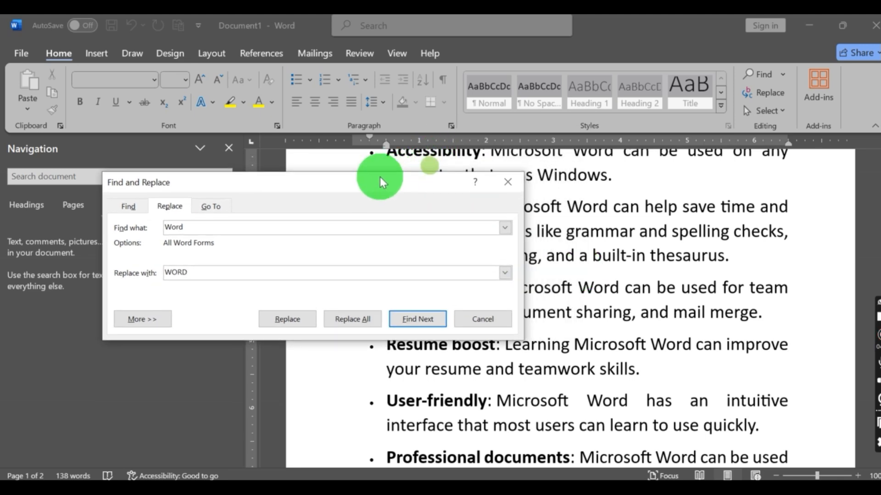
- Replace both occurrences of "Word" in the Productivity bullet with "WORD", one at a time
left_click(297, 319)
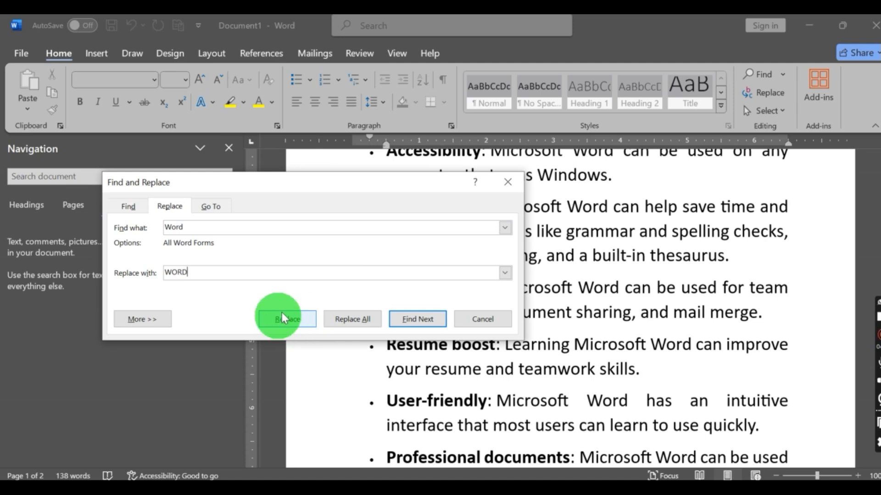
left_click(287, 318)
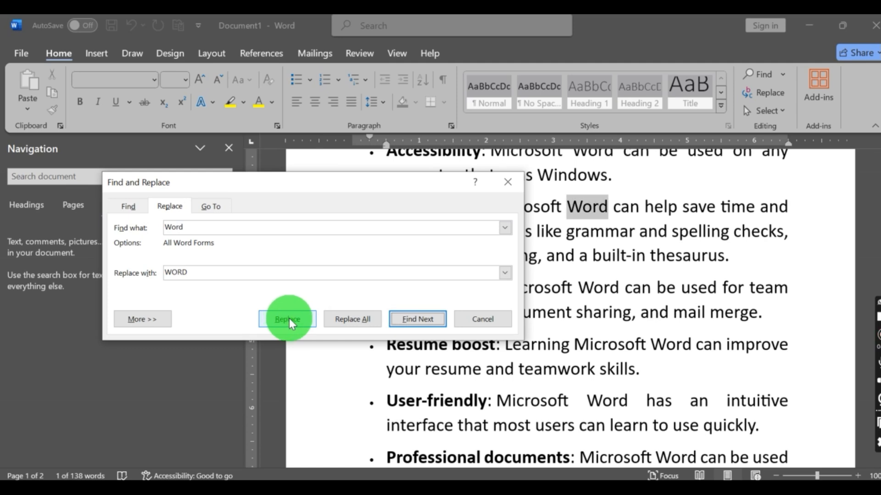
left_click(288, 319)
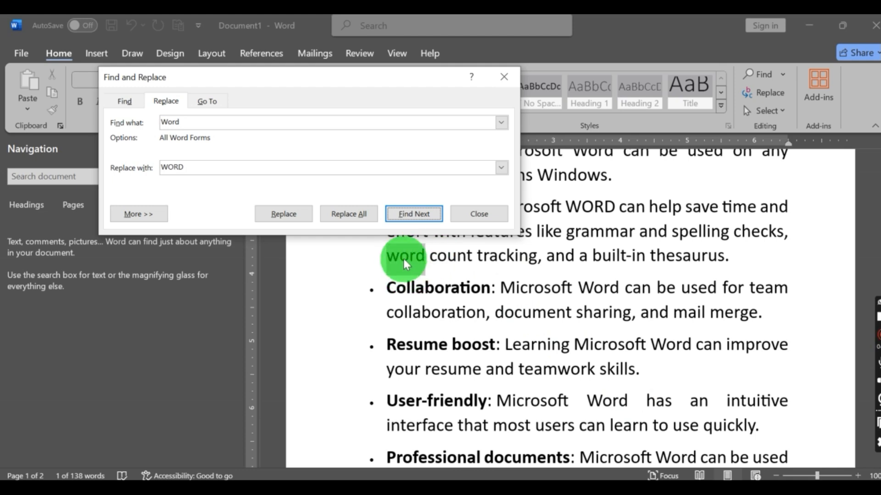
left_click(304, 213)
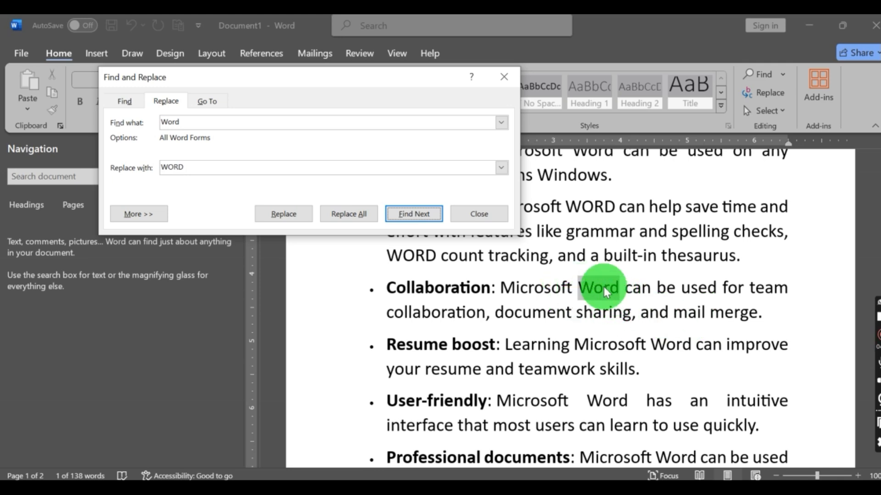
- Skip the match in the Collaboration bullet and replace those in the Resume boost, User-friendly, Professional documents and Industry use bullets with "WORD"
left_click(418, 215)
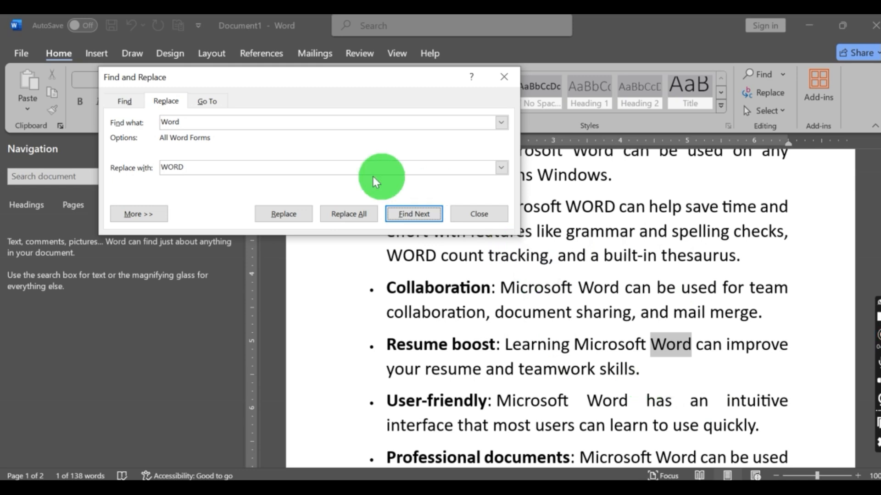
left_click(285, 211)
left_click(286, 211)
left_click(286, 212)
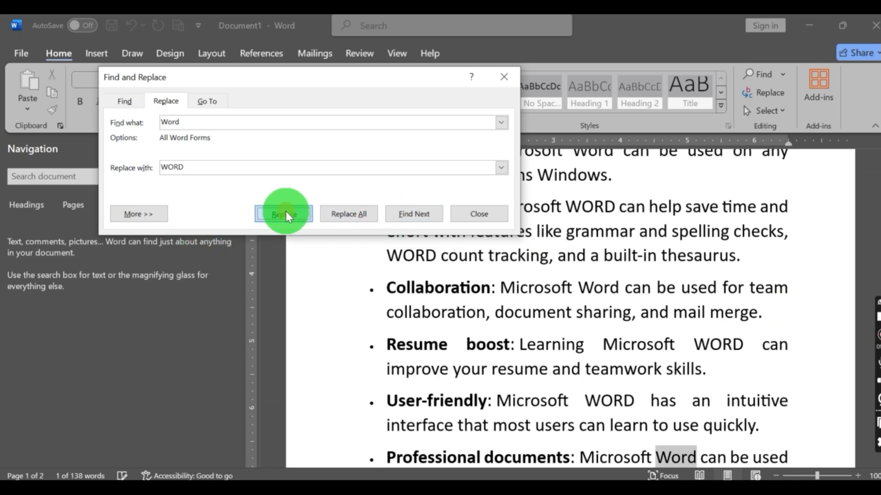
left_click(285, 213)
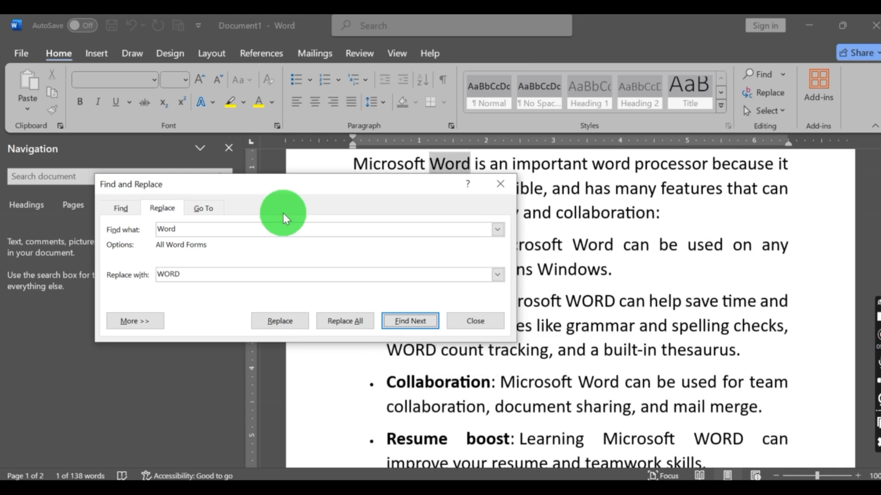
- Replace both matches in the opening paragraph and the one in the Accessibility bullet with "WORD", and close Find and Replace
left_click(285, 321)
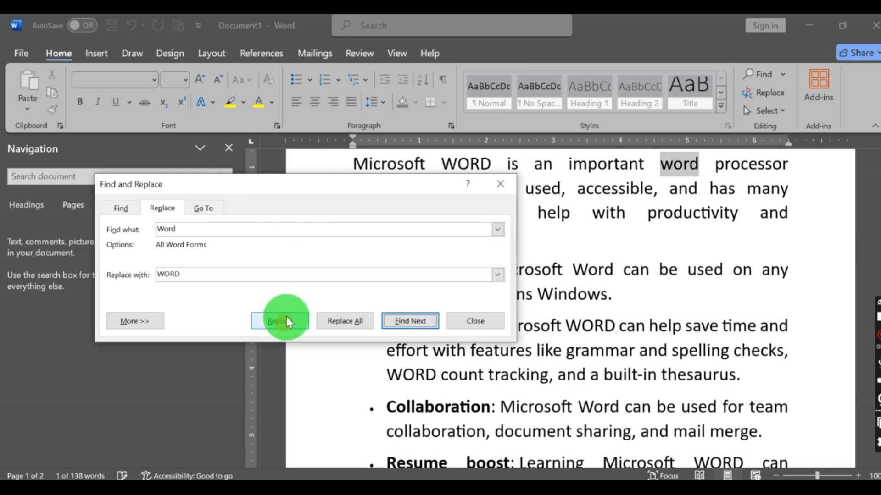
left_click(286, 321)
left_click(287, 321)
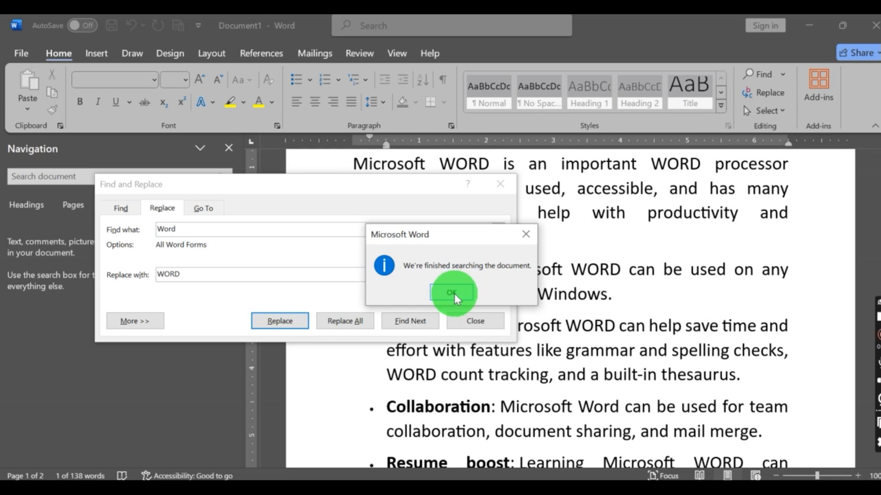
left_click(452, 293)
left_click(479, 320)
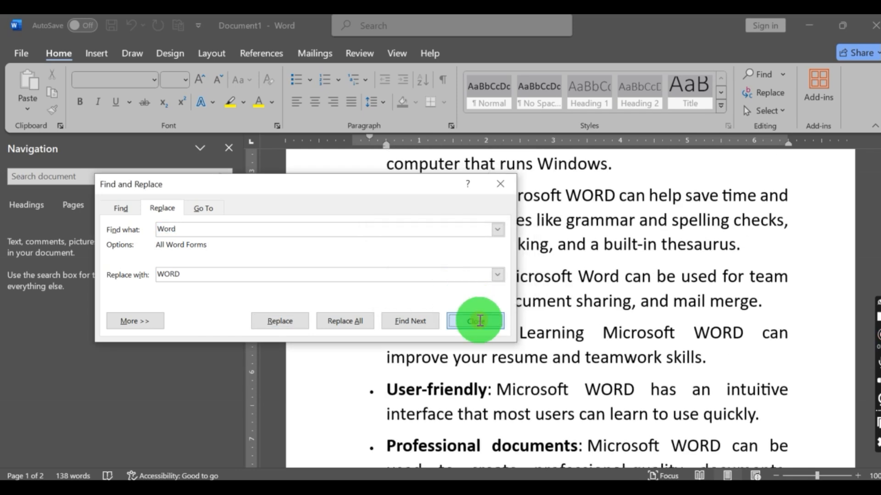
- Check the two replaced words in the opening paragraph by selecting them
scroll(476, 315, "up", 5)
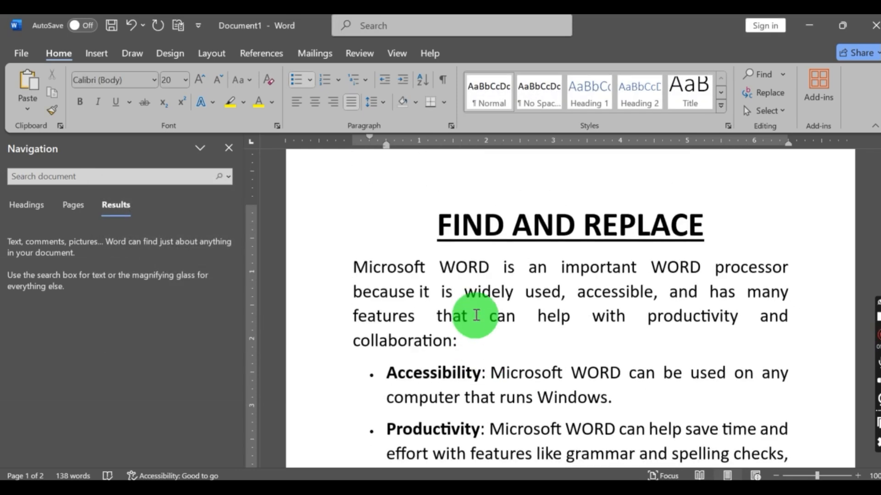
left_click_drag(431, 267, 498, 267)
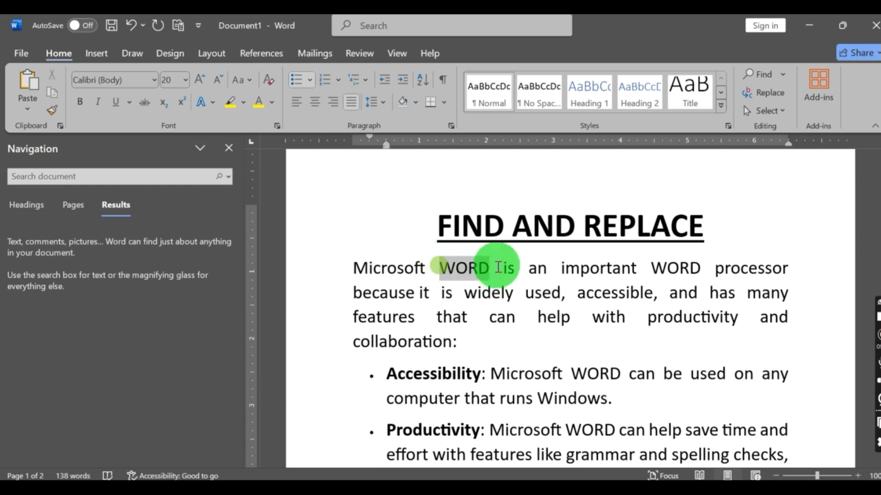
left_click_drag(653, 268, 690, 268)
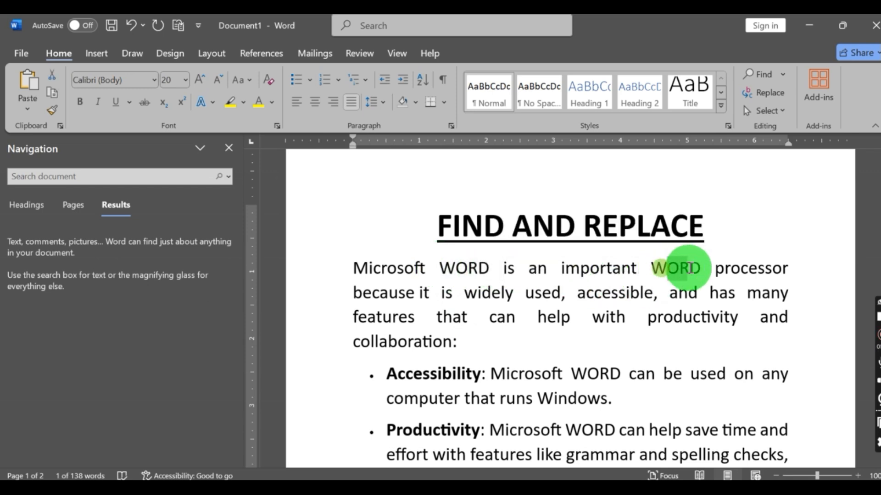
- Review the replaced words in the opening paragraph and bulleted list, and close the Navigation pane
left_click(670, 342)
scroll(666, 339, "down", 5)
scroll(663, 328, "down", 4)
scroll(649, 334, "up", 4)
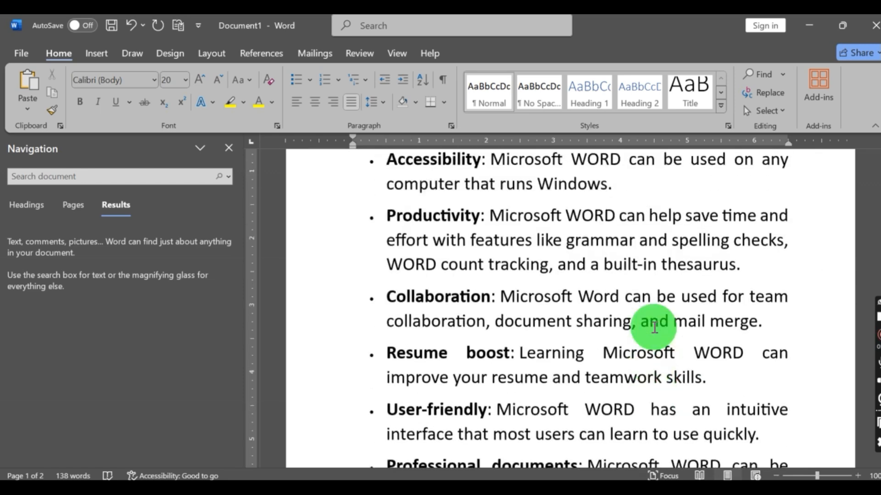
scroll(654, 327, "up", 5)
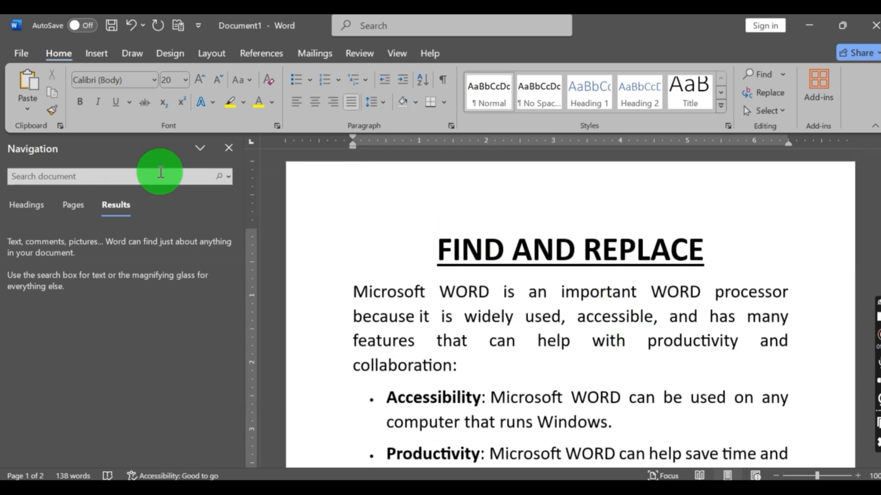
left_click(229, 148)
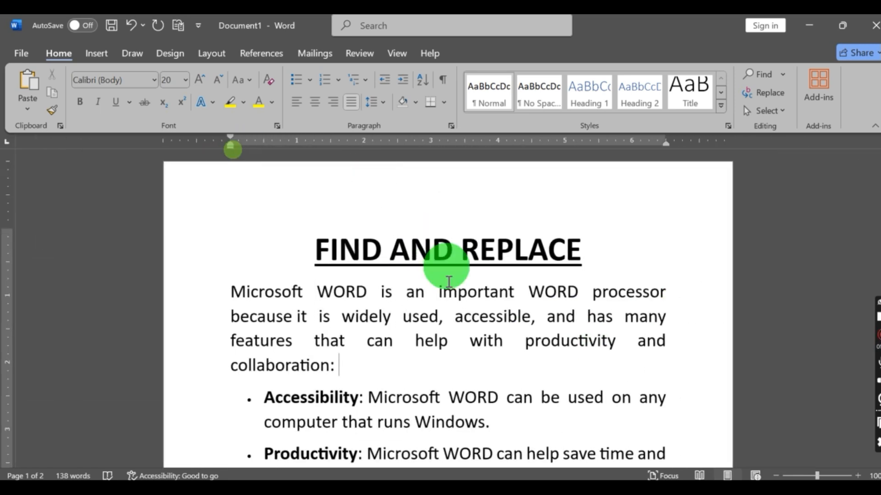
scroll(615, 312, "down", 3)
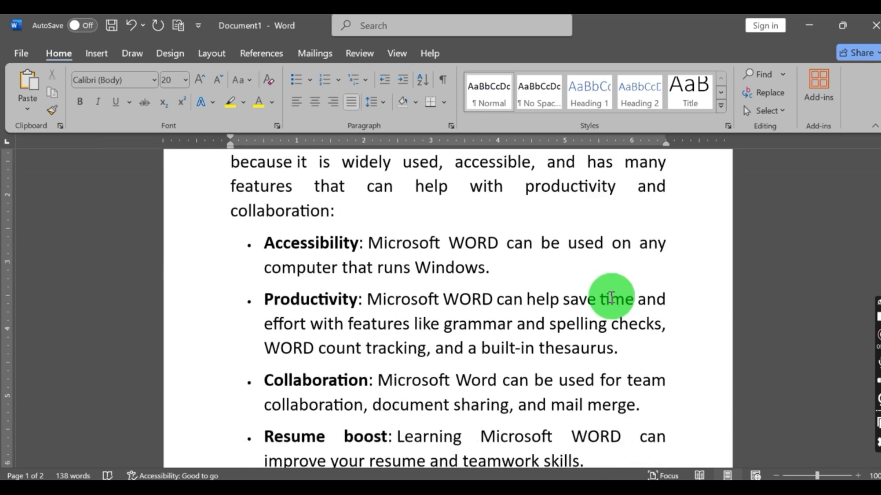
scroll(612, 294, "up", 3)
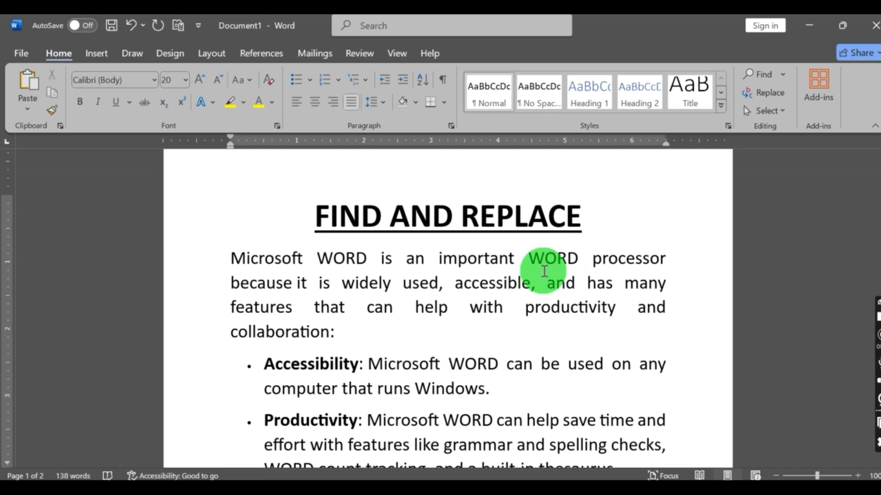
- Reopen the document search, then view the Find and Replace settings and close the dialog without replacing anything
key("ctrl+f")
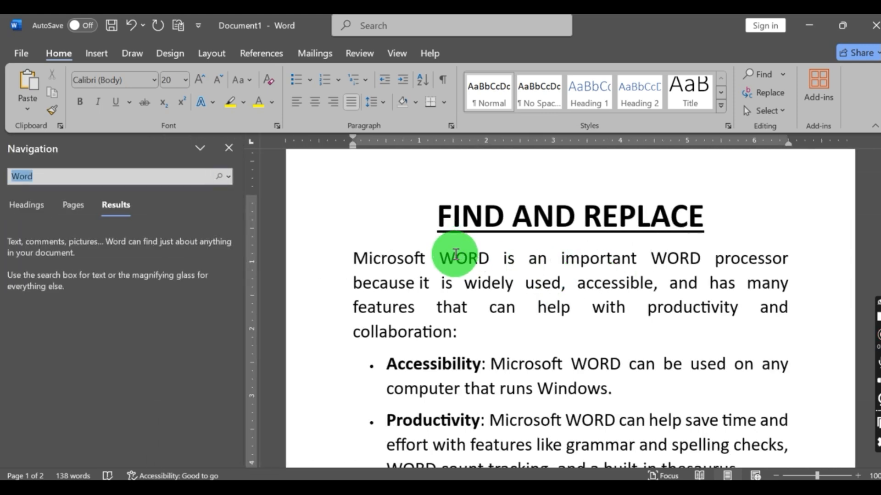
left_click(464, 283)
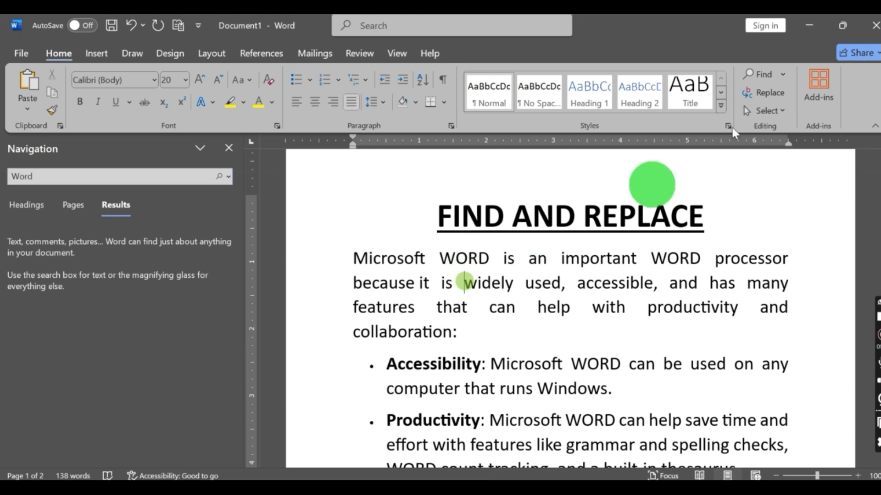
left_click(769, 95)
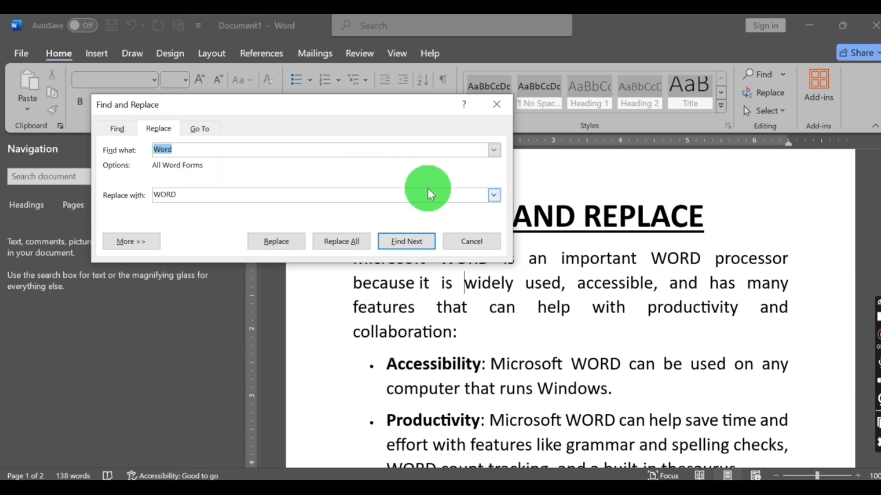
left_click(479, 246)
left_click(537, 307)
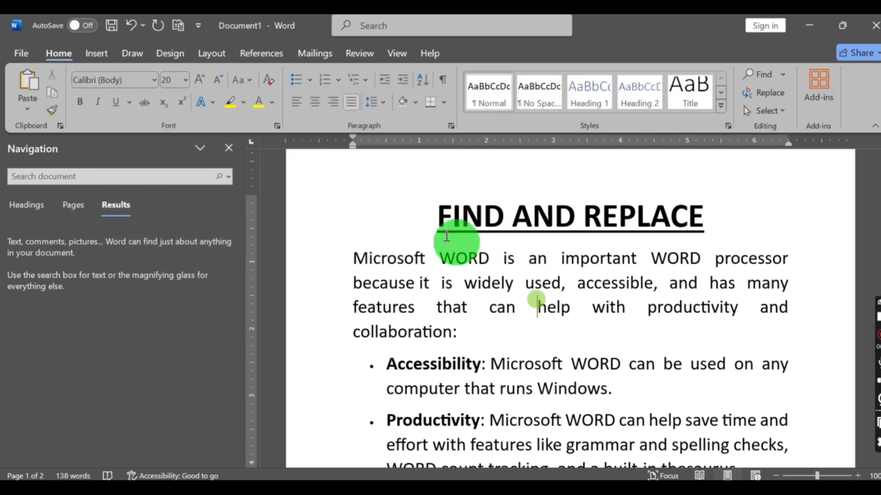